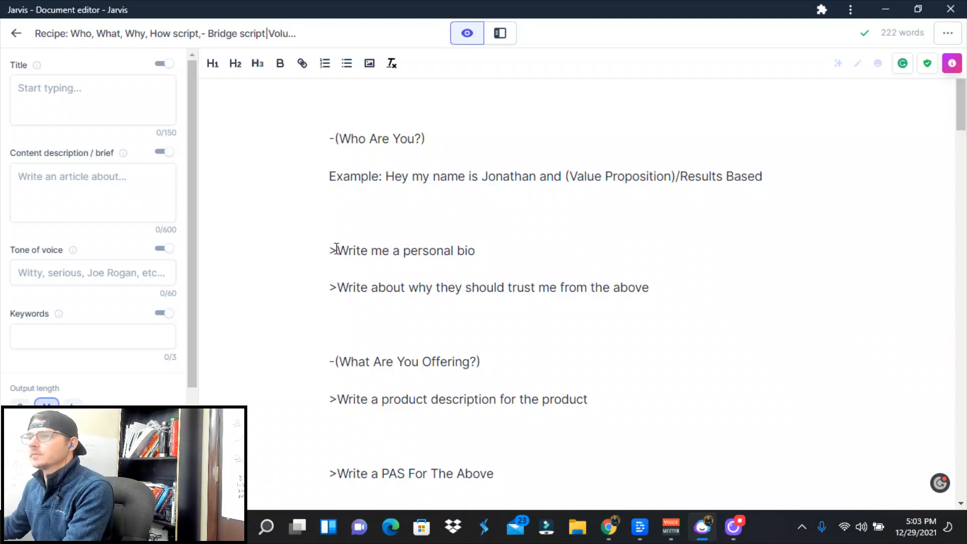
Generate the text for "Write about why they should trust me from the above" and remove the blank line above the generated paragraph
left_click_drag(336, 248, 482, 245)
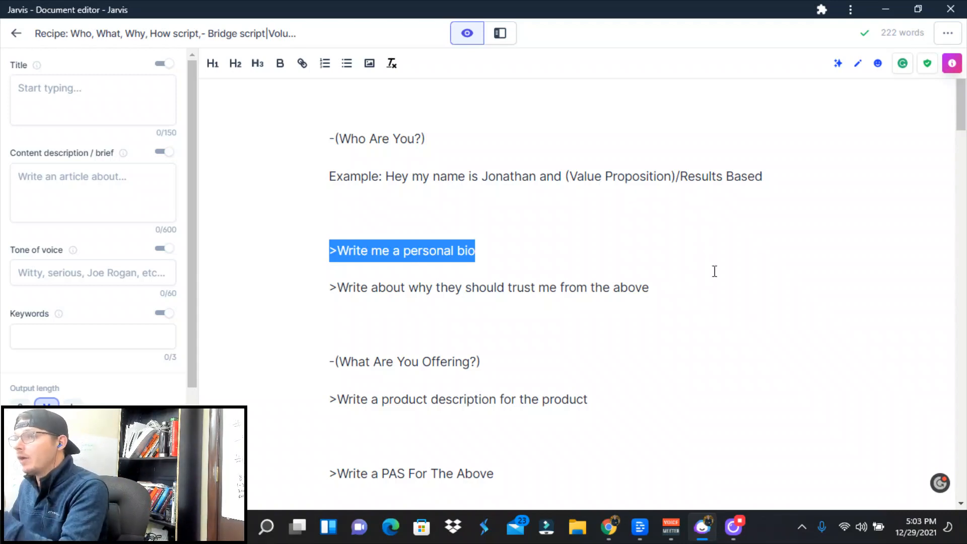
scroll(608, 234, "down", 1)
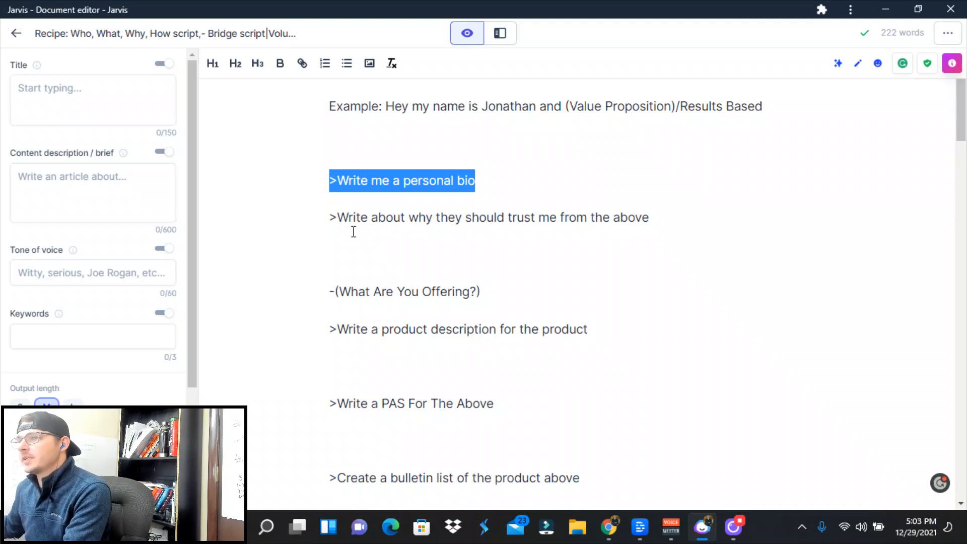
left_click_drag(337, 217, 752, 244)
key("ctrl+Return")
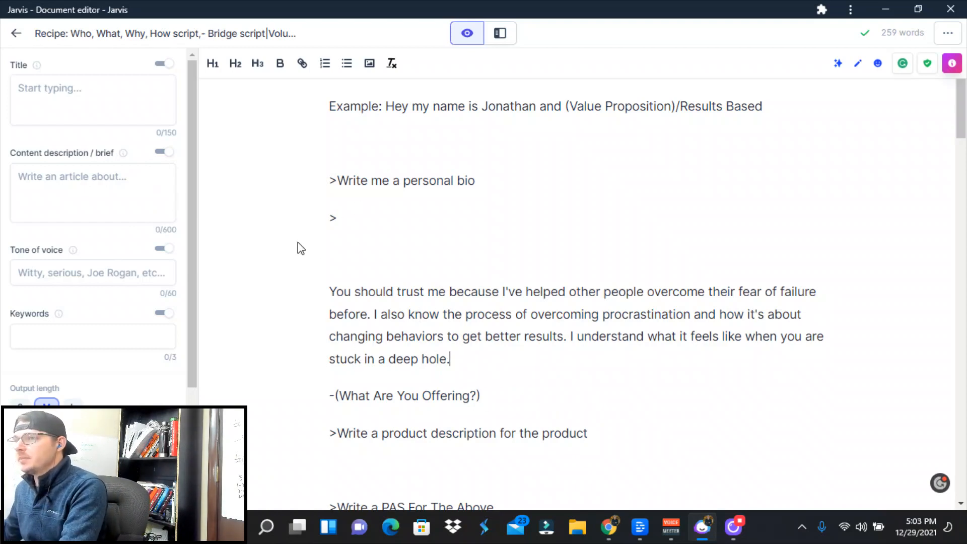
left_click(312, 272)
key("BackSpace")
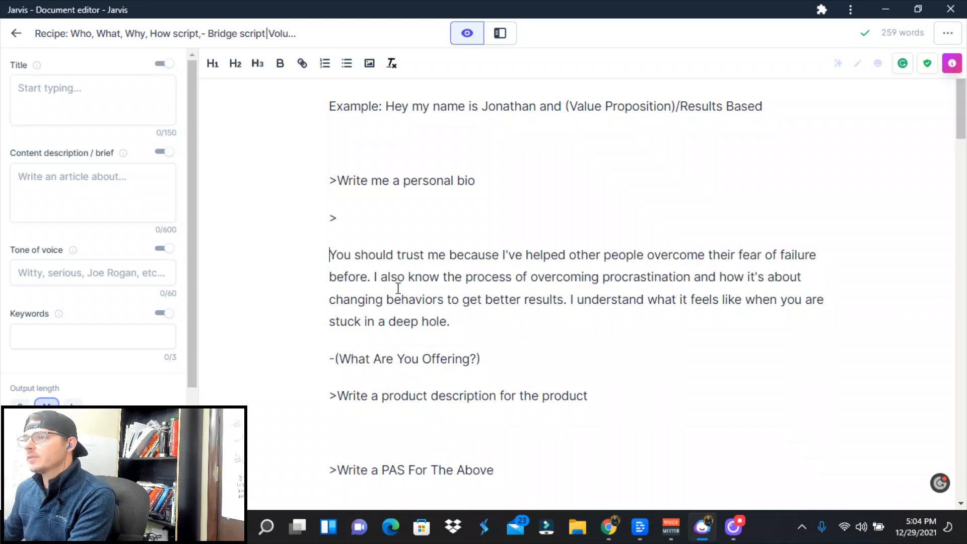
Answer "What Are You Offering?" with a saas for tree services to automate their business with ai and gain leads and massive revenue on autopilot
scroll(531, 330, "down", 3)
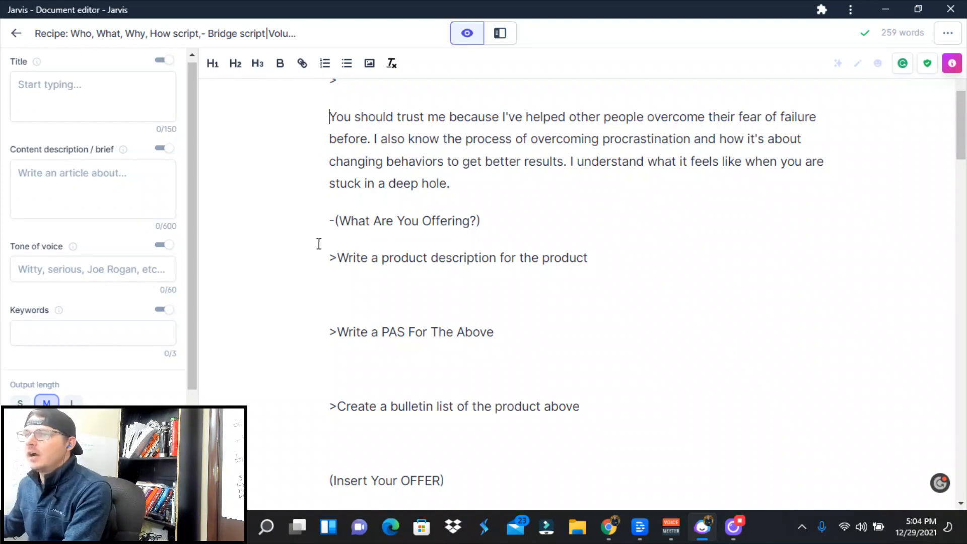
left_click(479, 222)
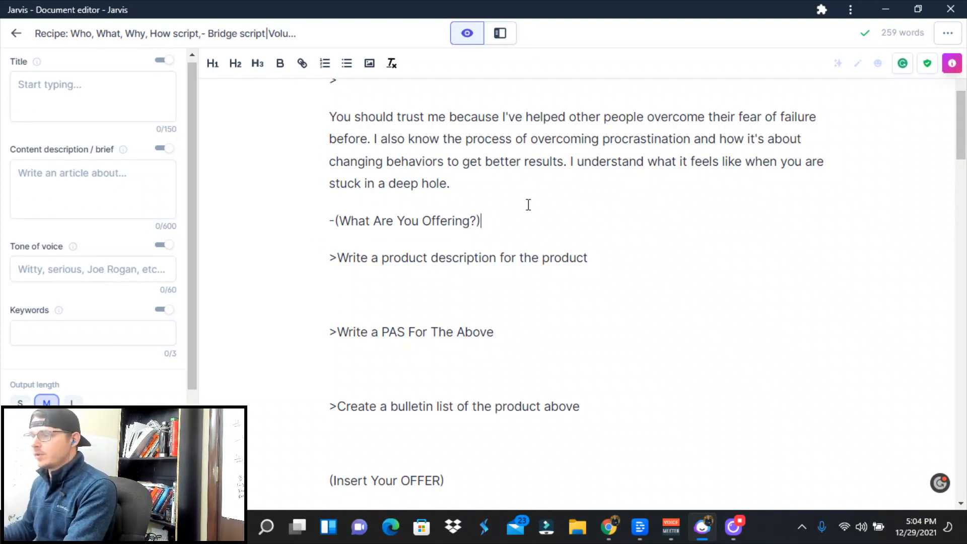
type("saas for tree services to automate their business with ai and automation to help them gain leads and ")
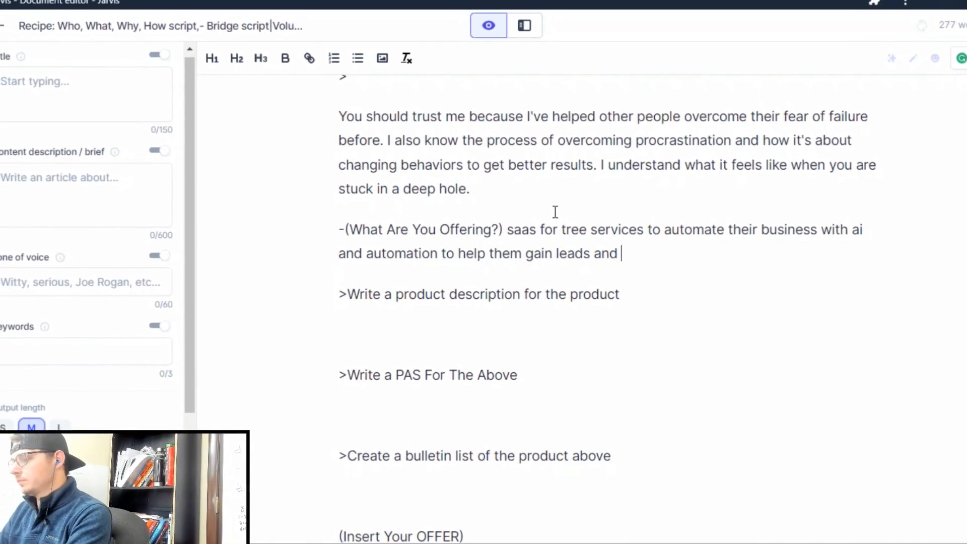
type("make massive amounts of revenue on autopilot")
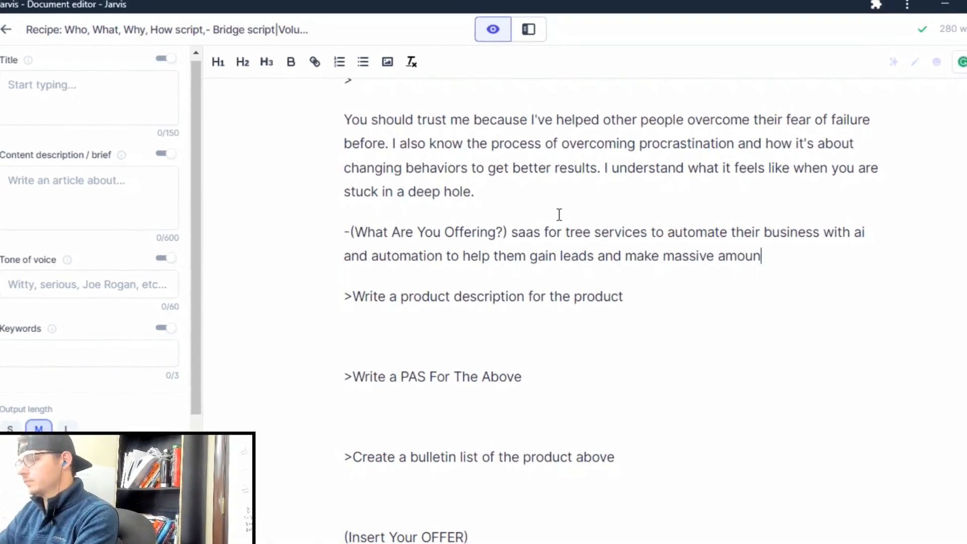
Copy the offering text about the saas for tree services into the content description / brief
left_click_drag(507, 229, 395, 278)
left_click(110, 207)
type("saas for tree services to automate their business with ai and automation to help them gain leads and make massive amounts of revenue on autopilot")
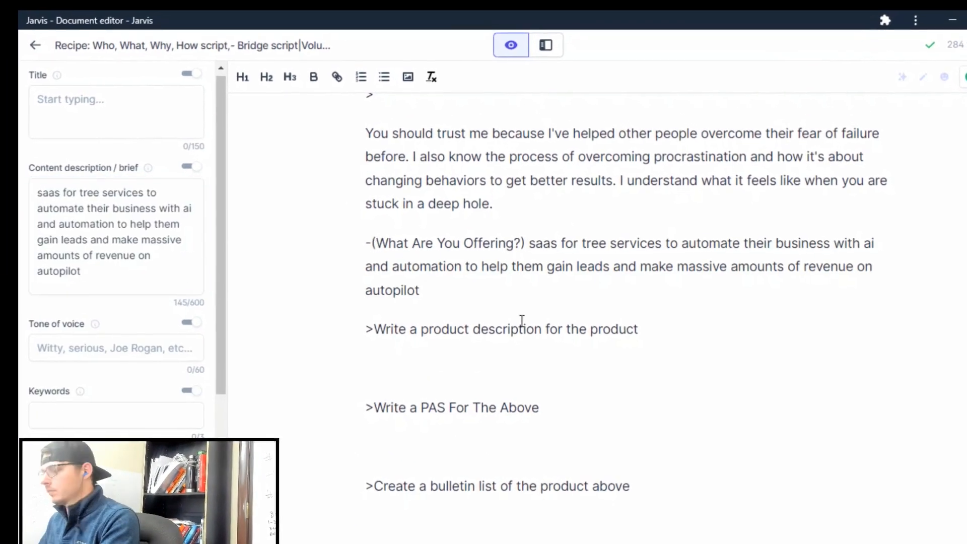
Insert a *** line above the "What Are You Offering?" question and generate text from the "Write a product description for the product" command
left_click(361, 241)
type("***")
key("Return")
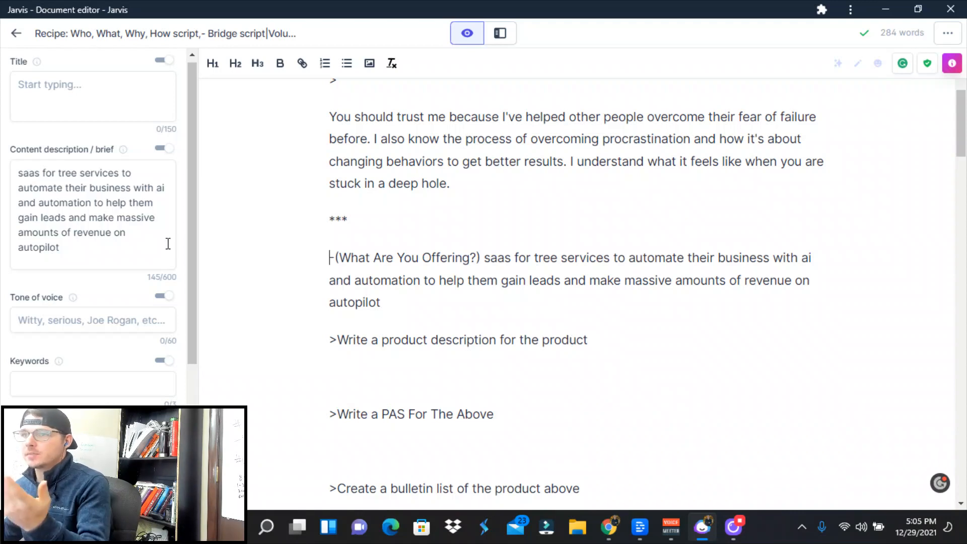
left_click_drag(329, 340, 721, 338)
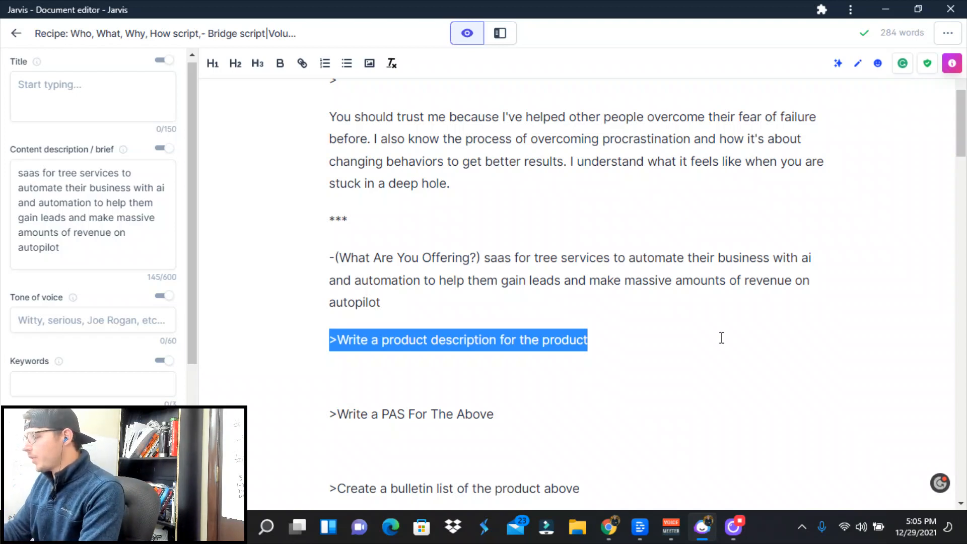
key("ctrl+j")
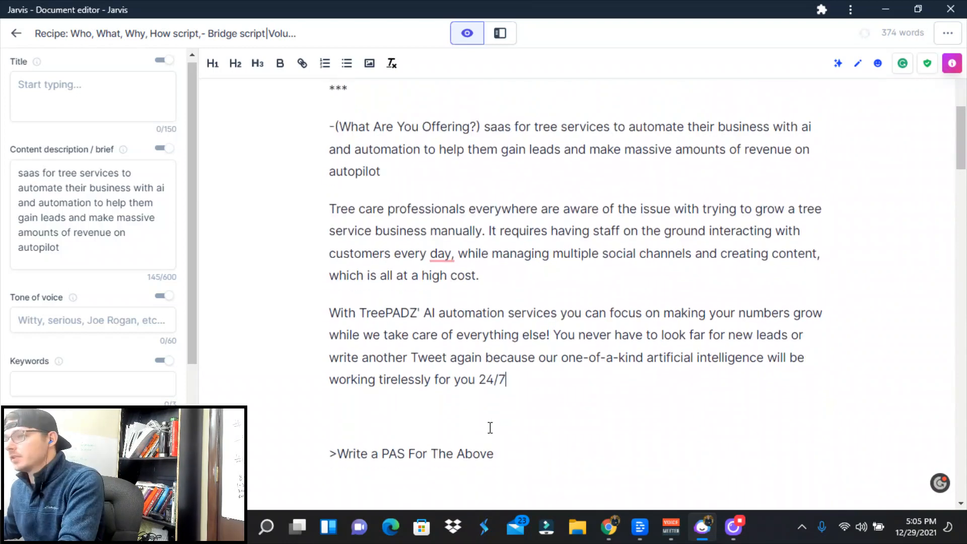
scroll(524, 270, "down", 3)
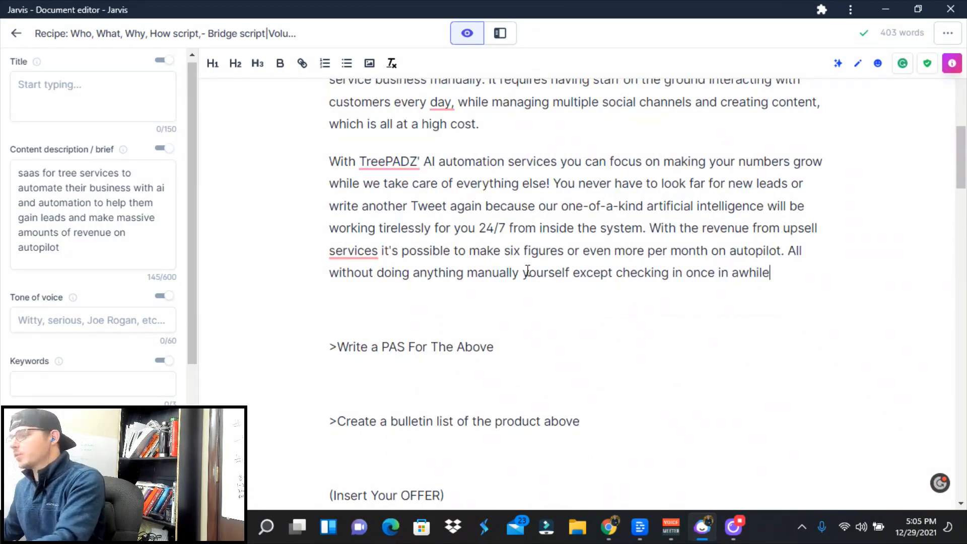
Add the command "Turn the above into benifits" below the product description and run it
key("Return")
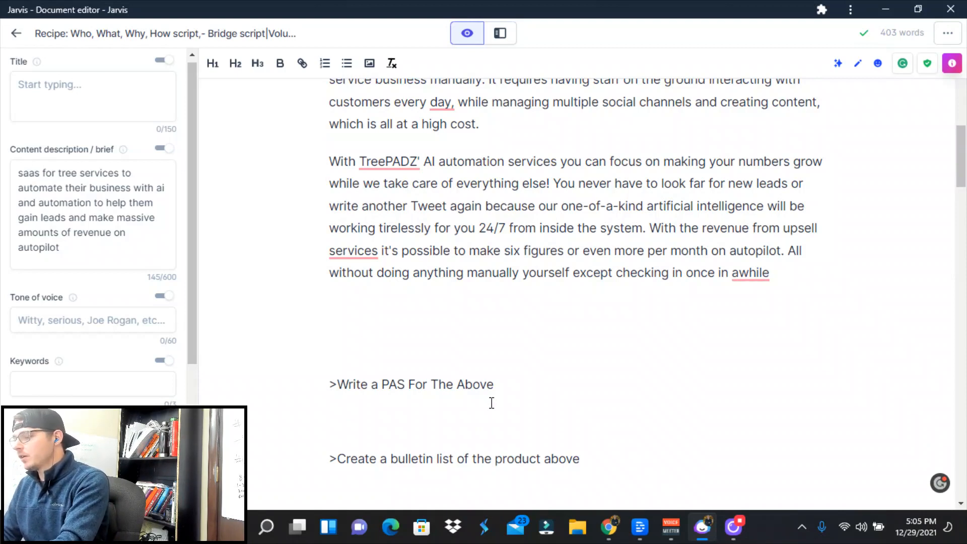
type("Turn th")
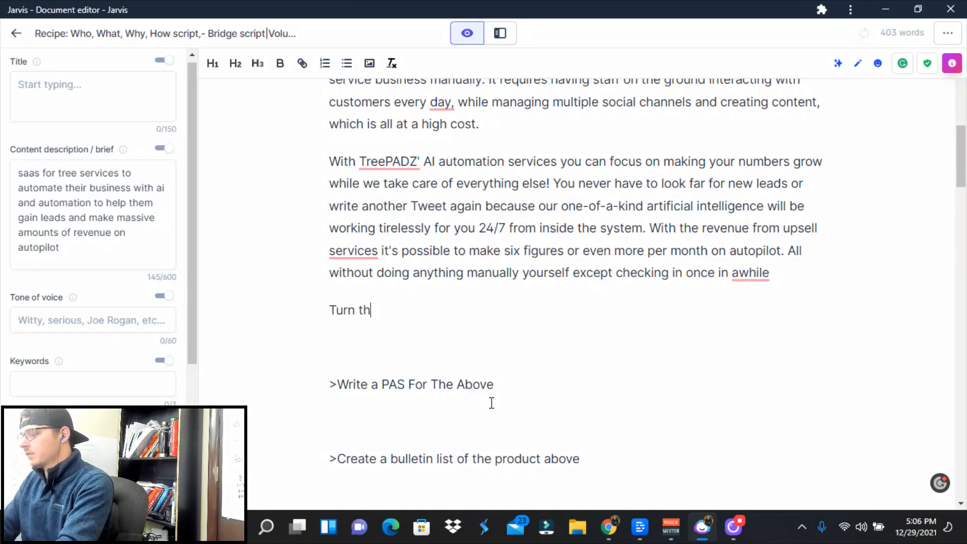
type("e above into benefits")
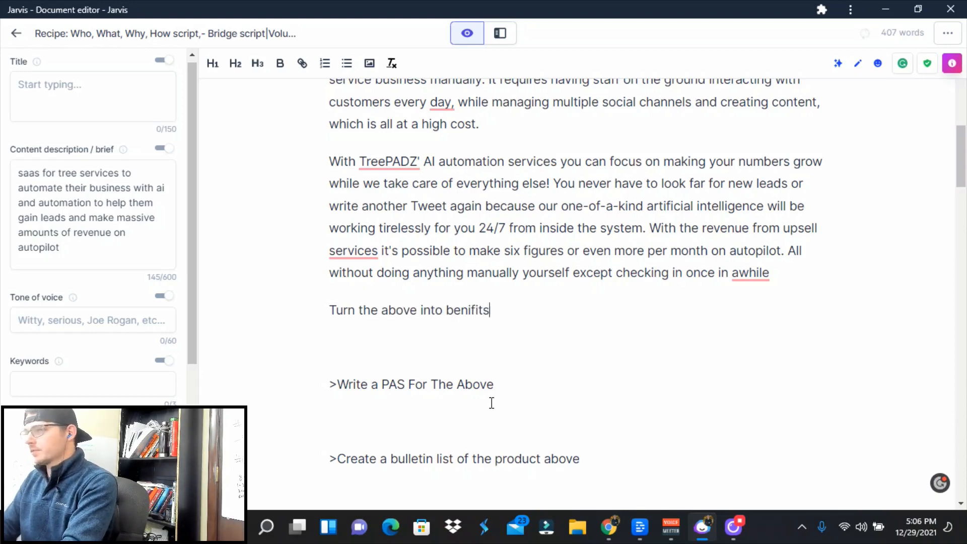
left_click_drag(495, 309, 317, 296)
key("ctrl+Return")
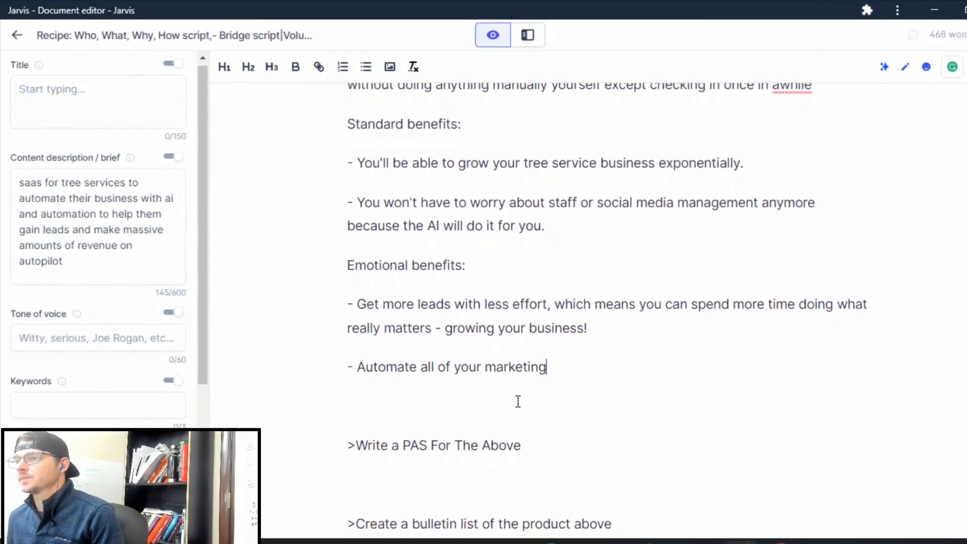
Run the "Write a PAS For The Above" command and the "Create a bulletin list of the product above" command
scroll(564, 373, "down", 3)
left_click_drag(579, 316, 270, 309)
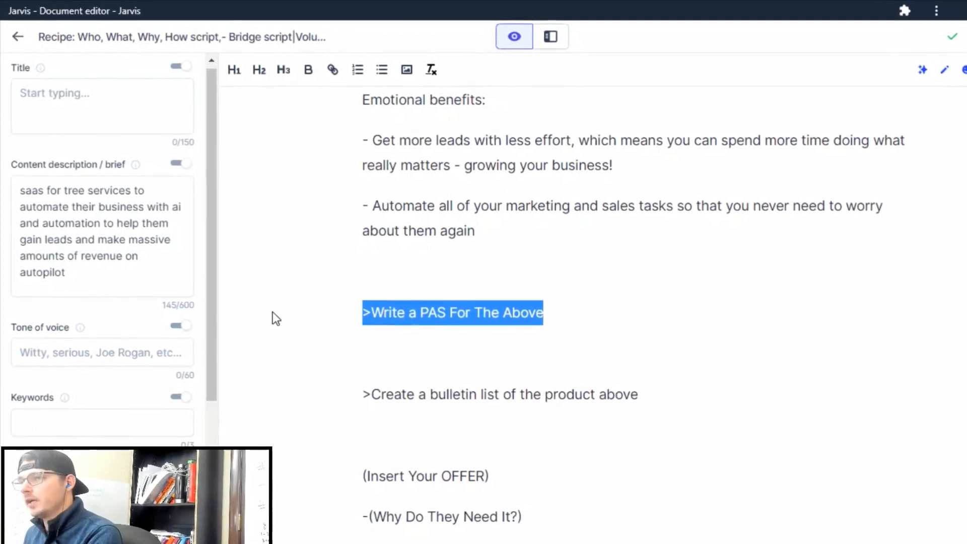
key("ctrl+Return")
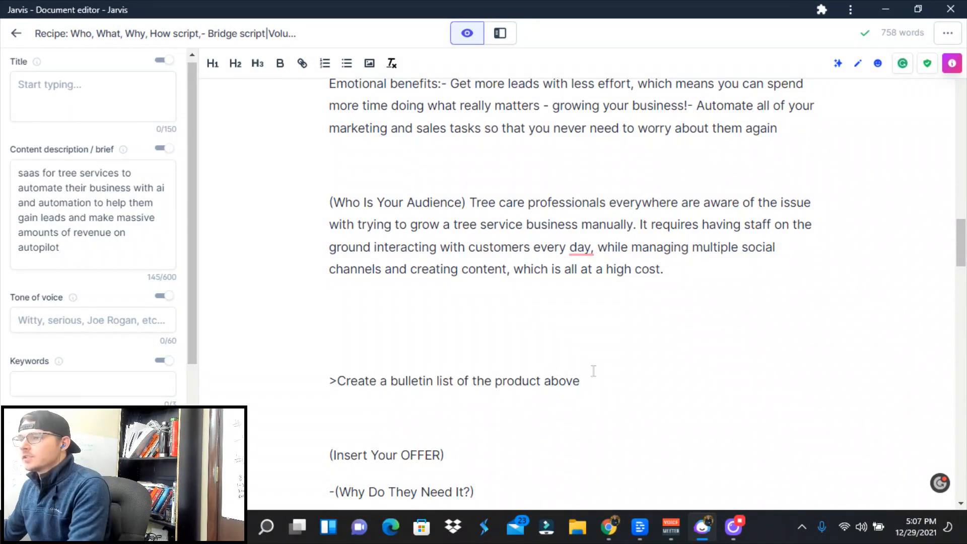
left_click_drag(594, 372, 206, 372)
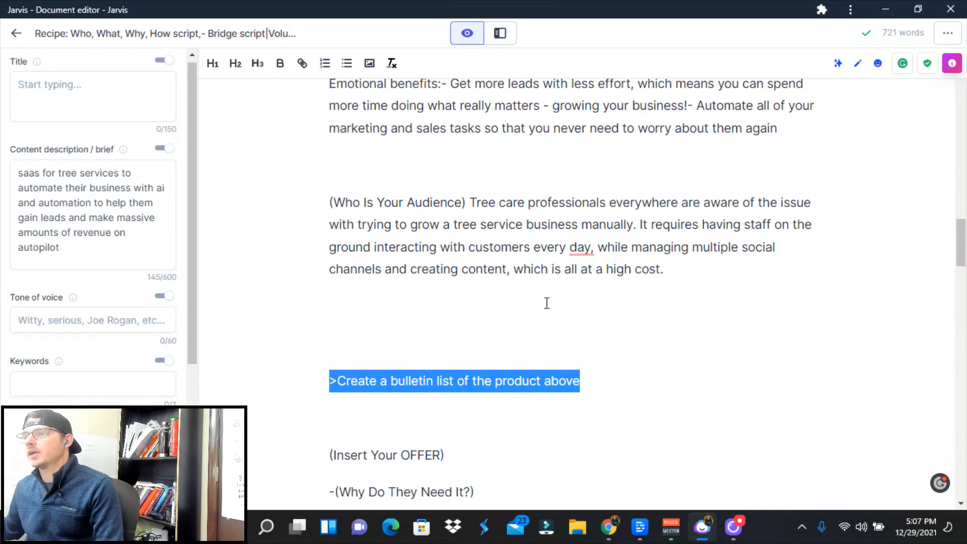
key("ctrl+Return")
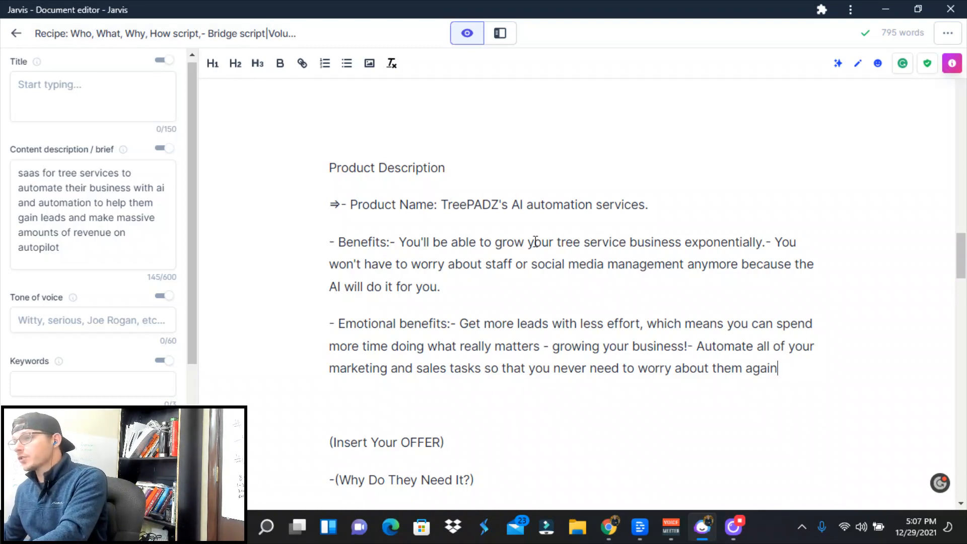
Generate an answer from the "Why Do They Need It?" line under the first offer heading and add a *** line below the generated text
scroll(536, 240, "down", 4)
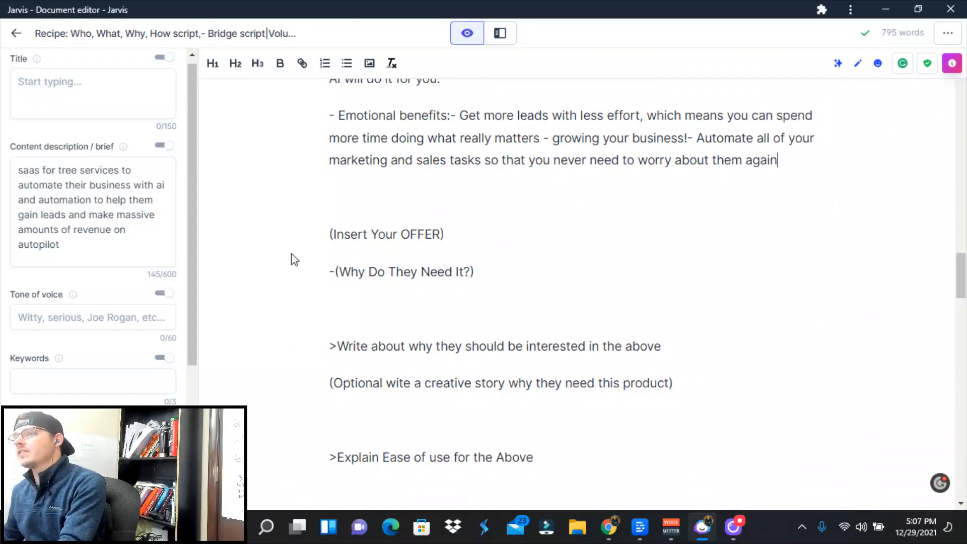
left_click_drag(325, 272, 604, 268)
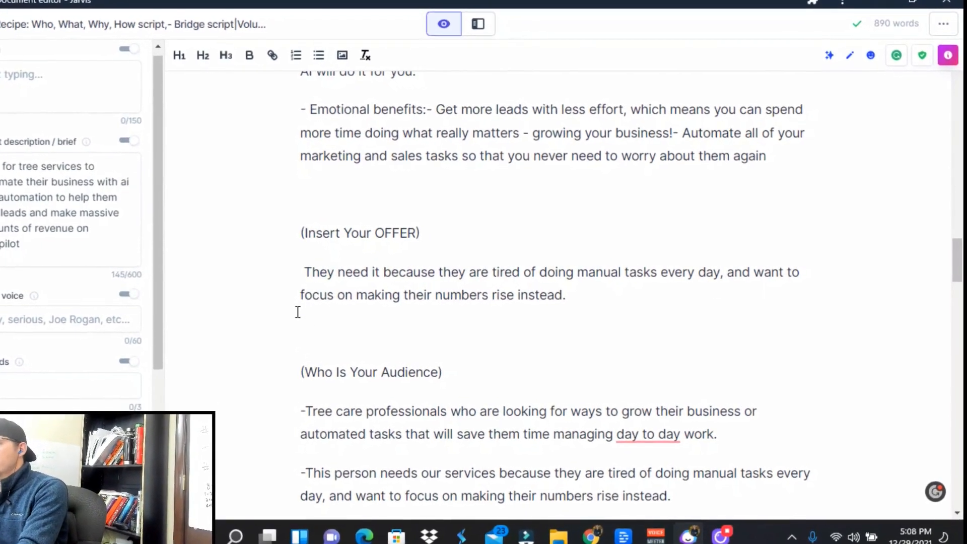
scroll(457, 311, "down", 2)
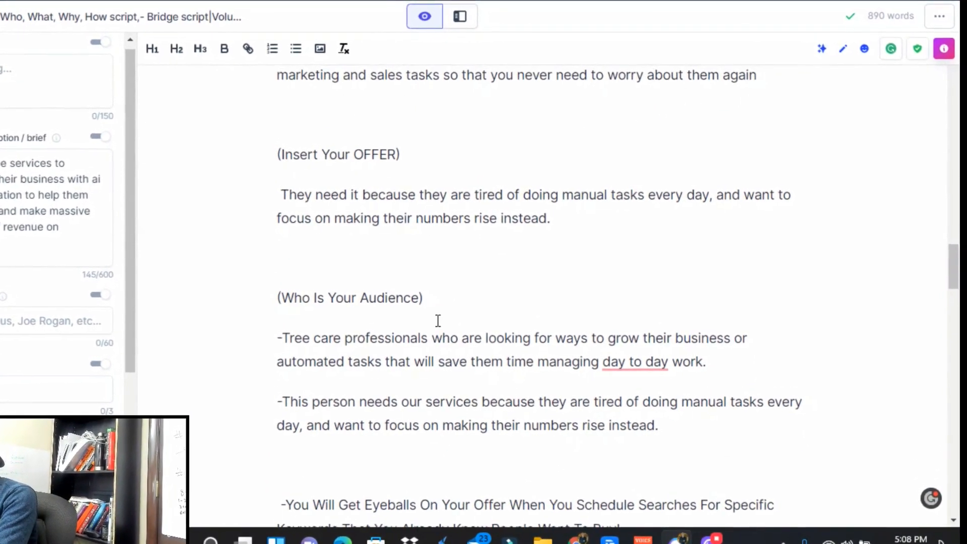
scroll(438, 320, "down", 3)
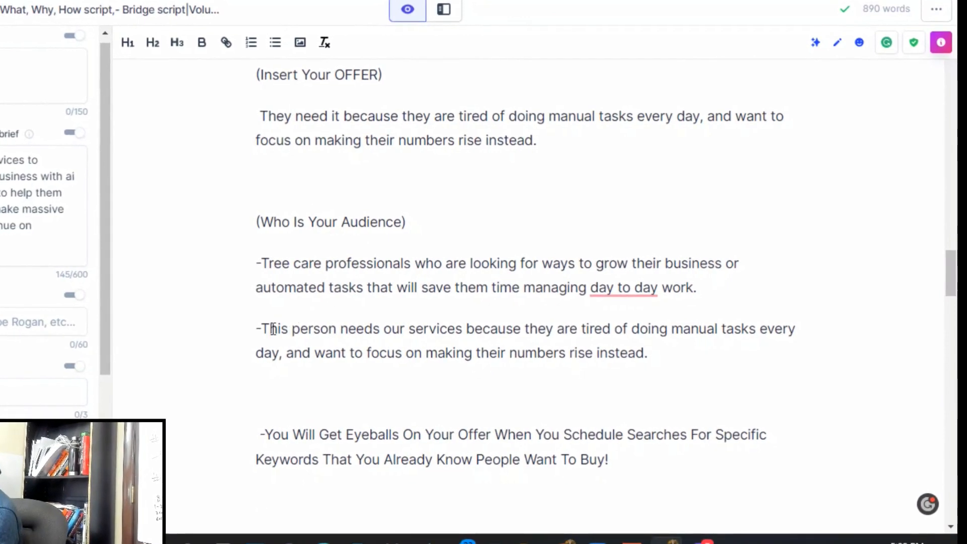
scroll(302, 393, "down", 2)
scroll(276, 351, "down", 2)
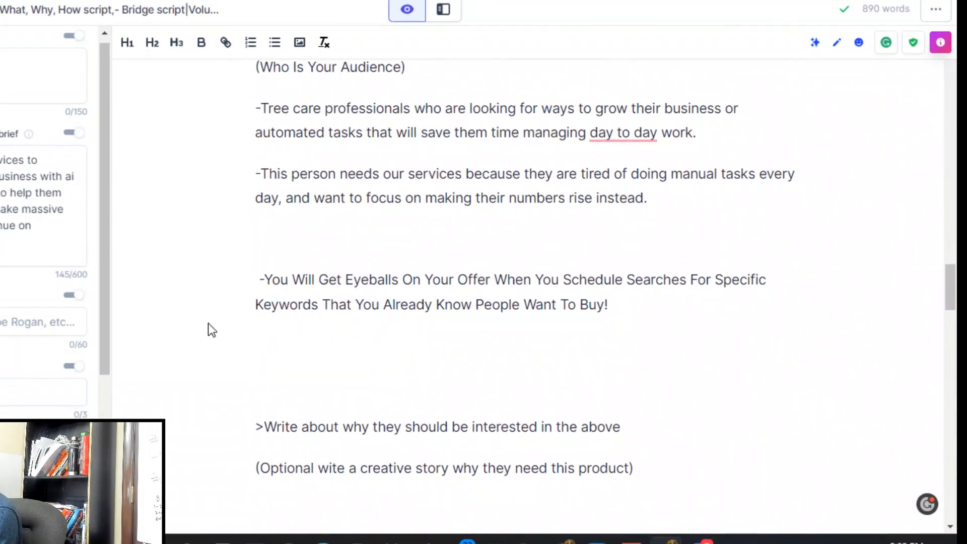
scroll(538, 338, "down", 3)
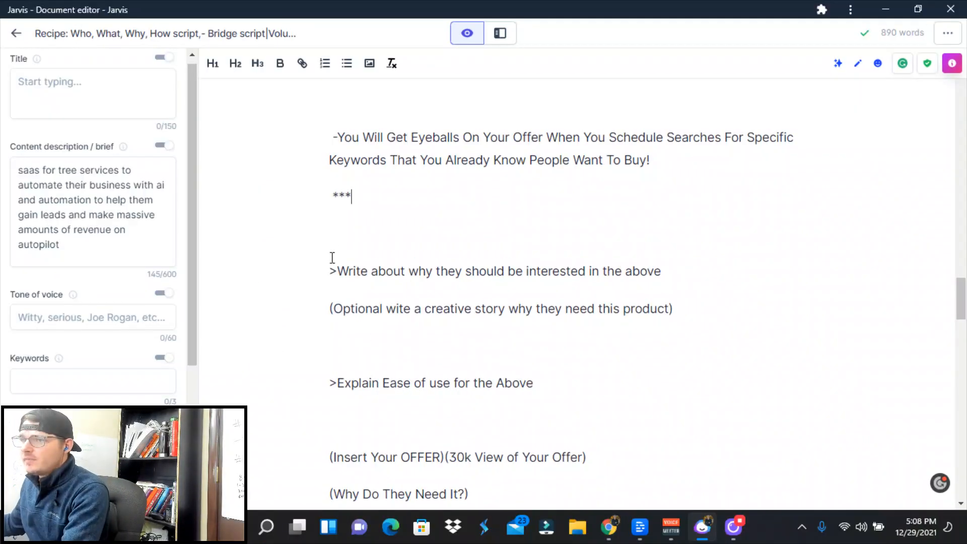
Run the "Write about why they should be interested in the above" command
left_click_drag(329, 272, 814, 274)
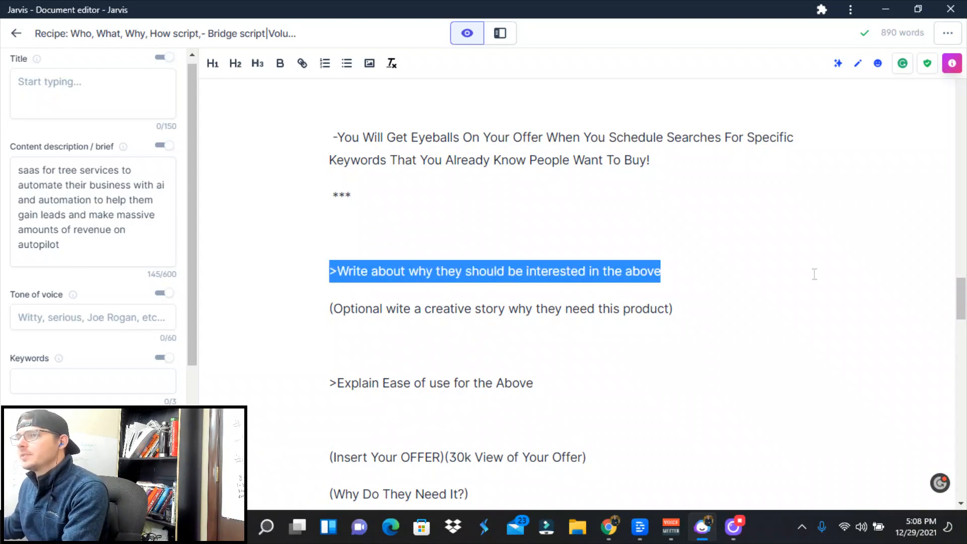
type("BeeTree Service is a SaaS product")
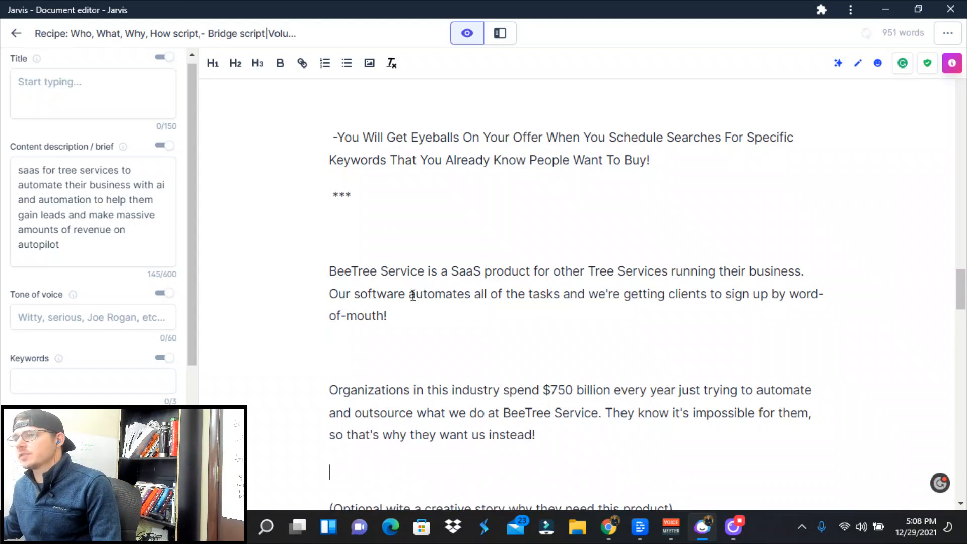
scroll(611, 346, "down", 3)
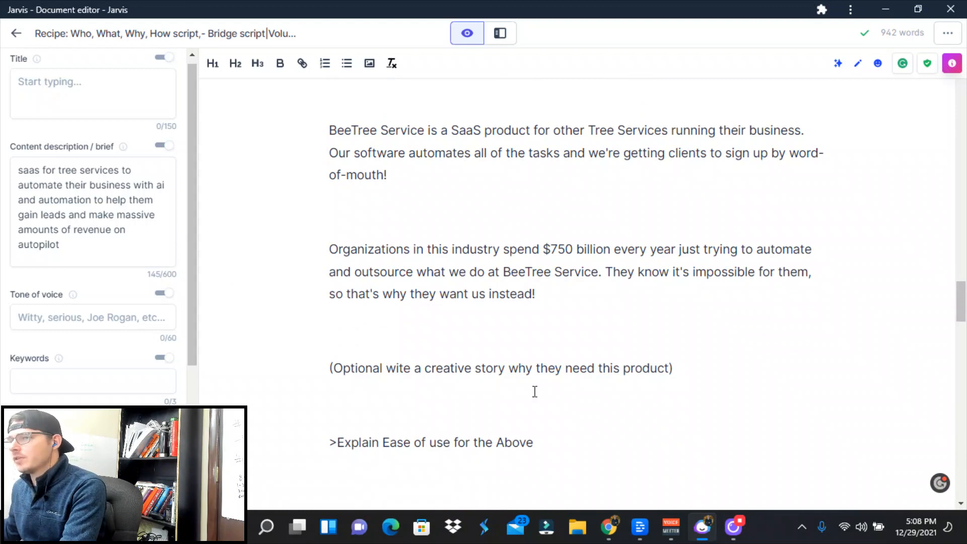
Run the "Explain Ease of use for the Above" command
scroll(657, 314, "down", 1)
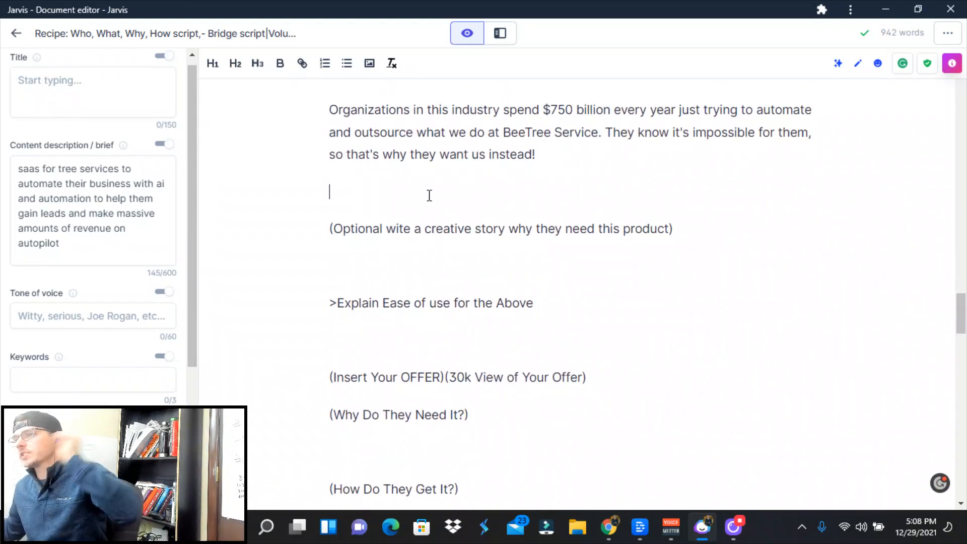
triple_click(326, 301)
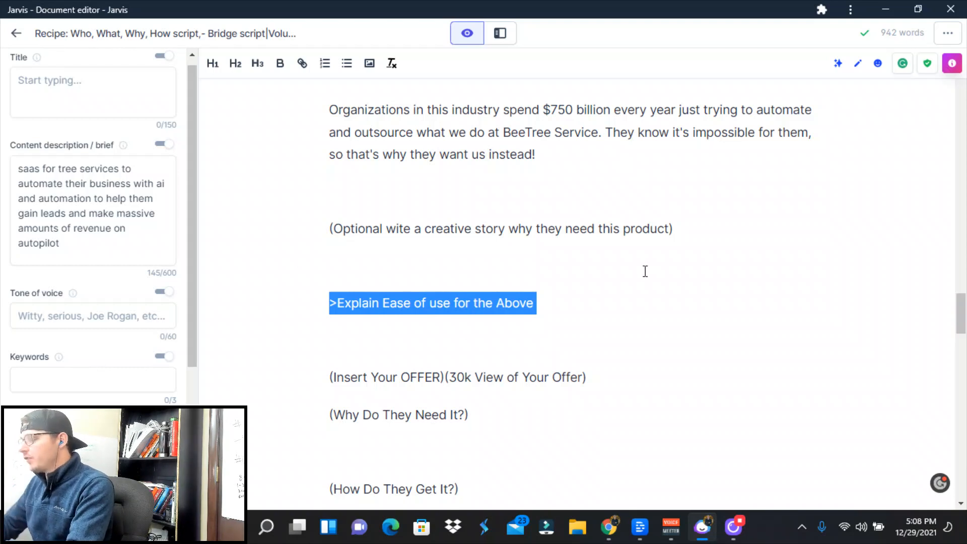
key("ctrl+Return")
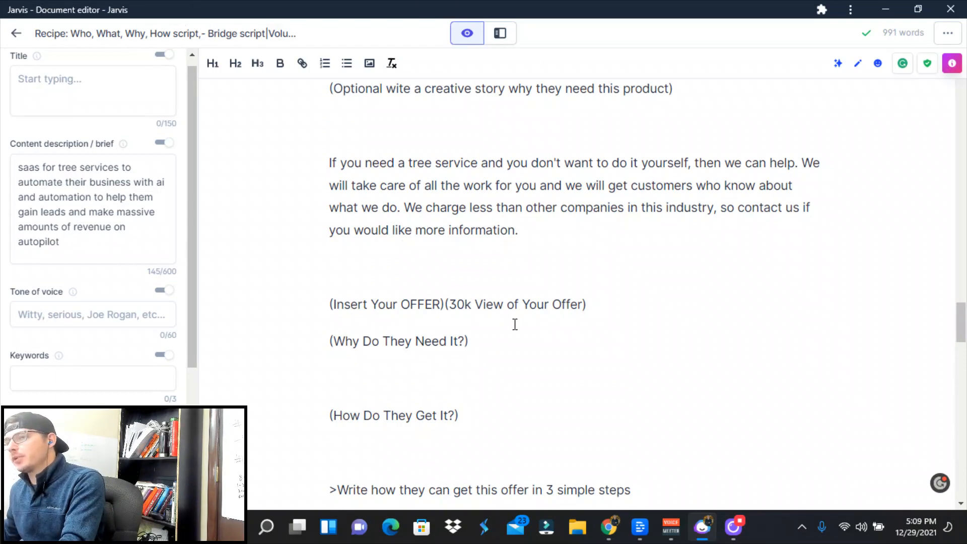
scroll(565, 238, "down", 3)
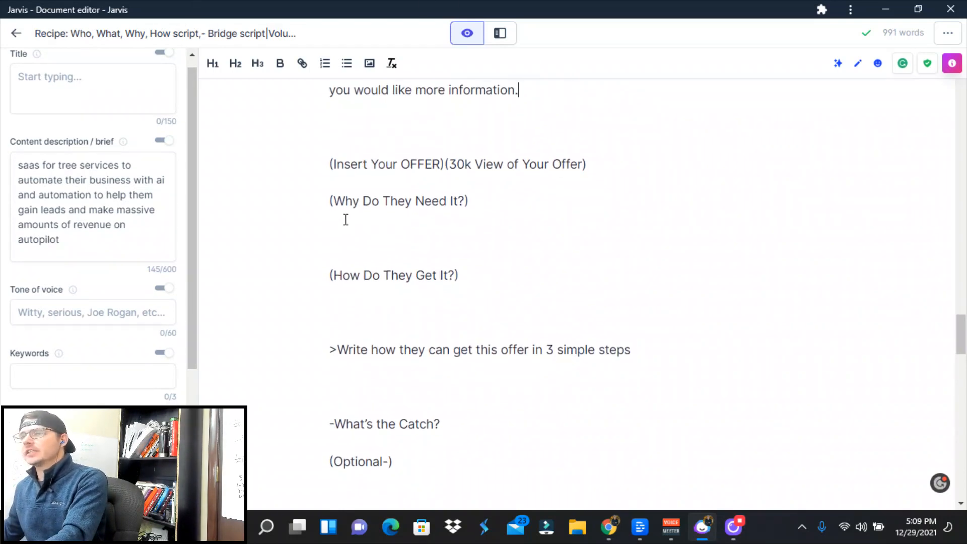
scroll(347, 202, "down", 2)
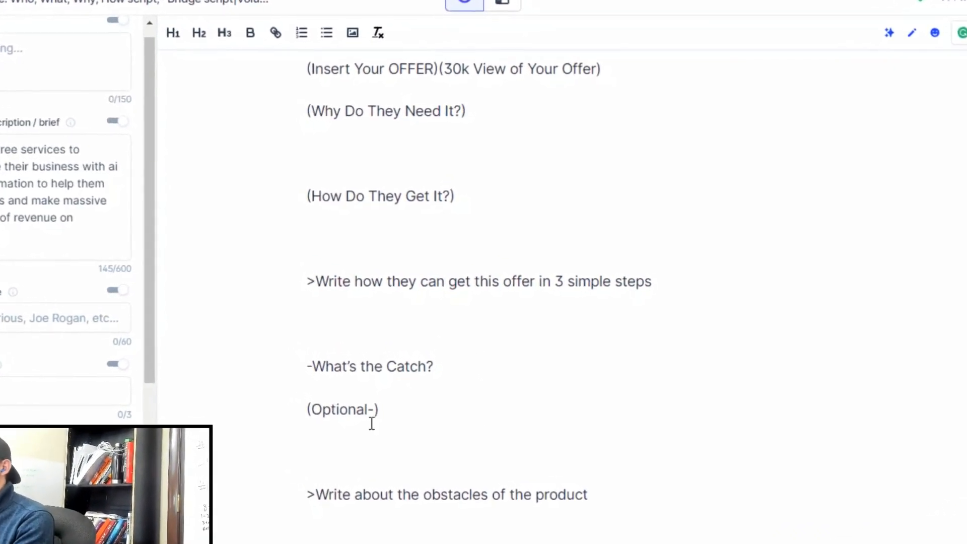
Run the "Write about the obstacles of the product" command and the "Write about the biggest problem this solves from the above" command
scroll(353, 175, "down", 4)
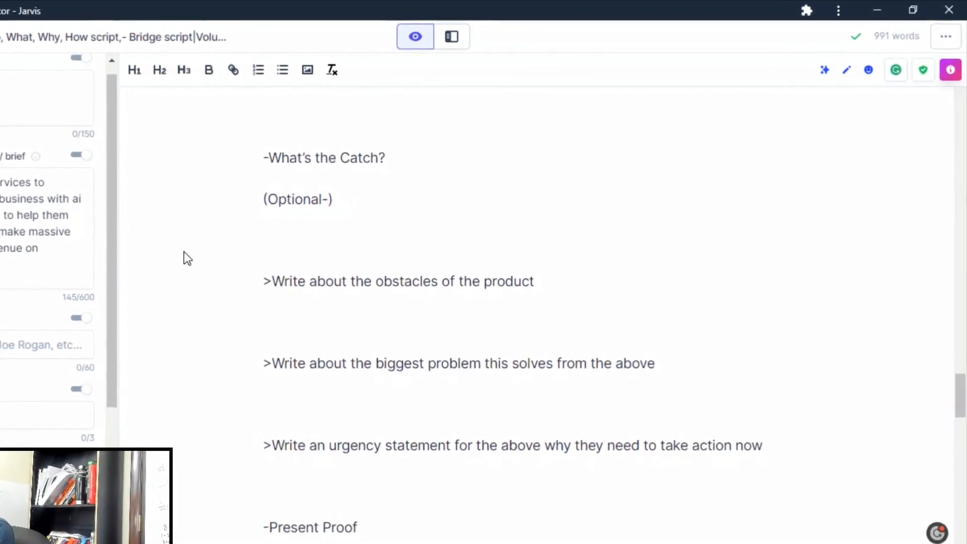
scroll(327, 322, "down", 2)
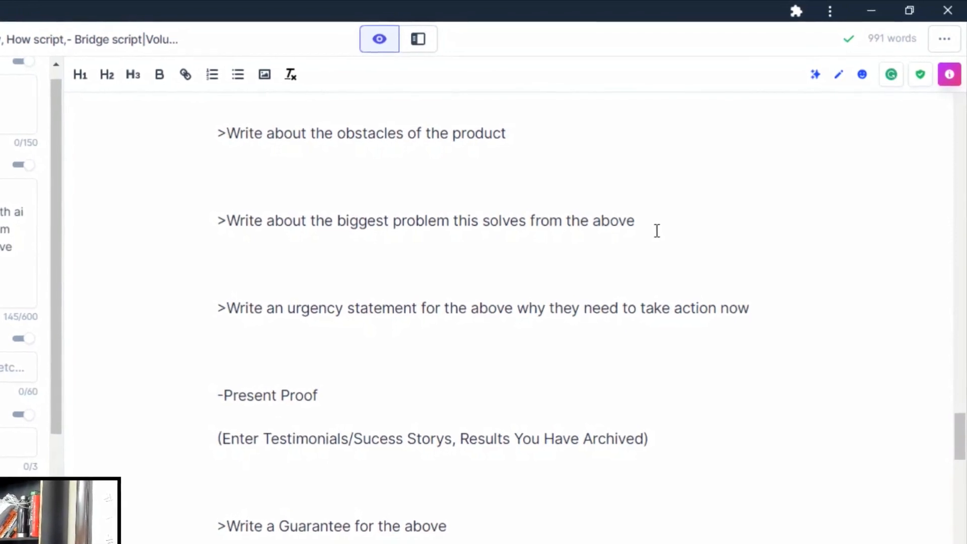
left_click_drag(222, 135, 544, 142)
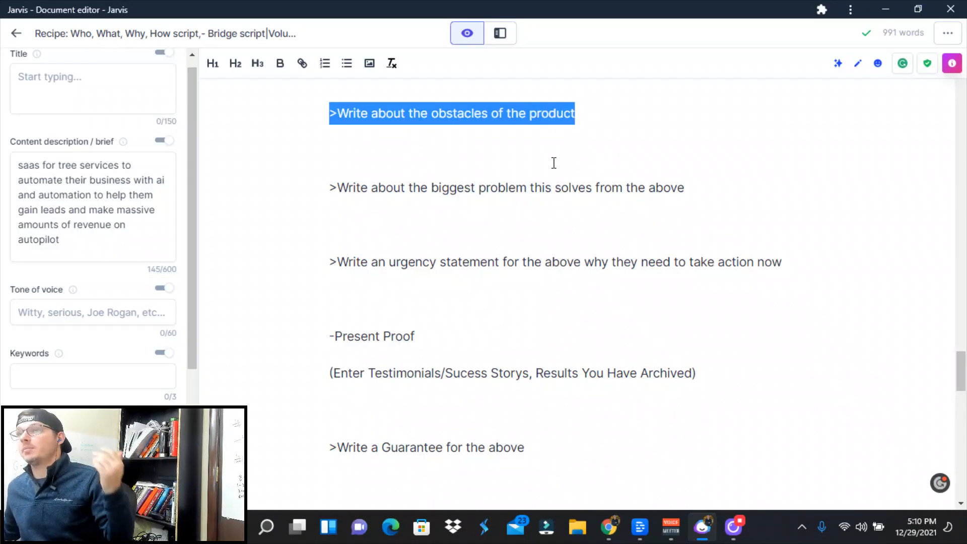
key("Return")
key("Return")
type("The BeeTree Service team has been")
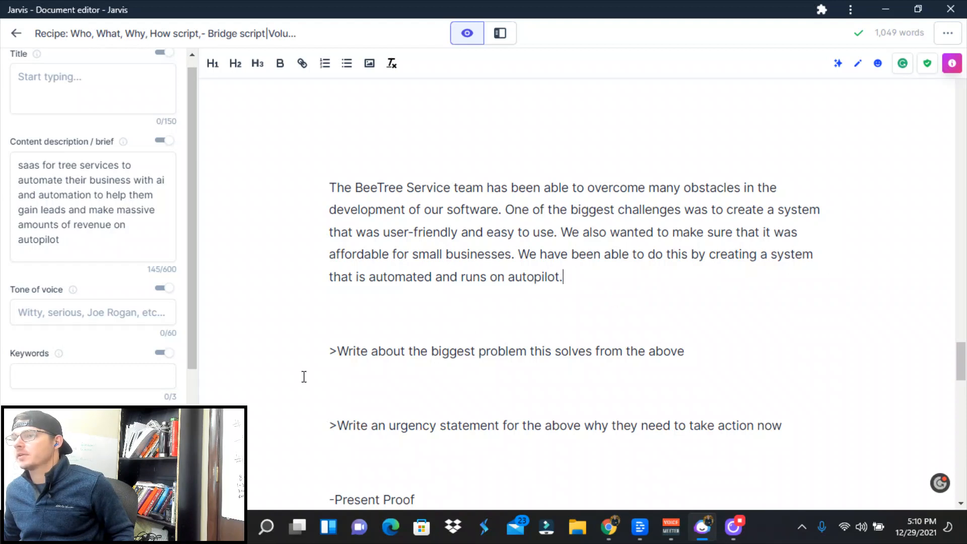
left_click_drag(329, 351, 738, 375)
key("ctrl+Return")
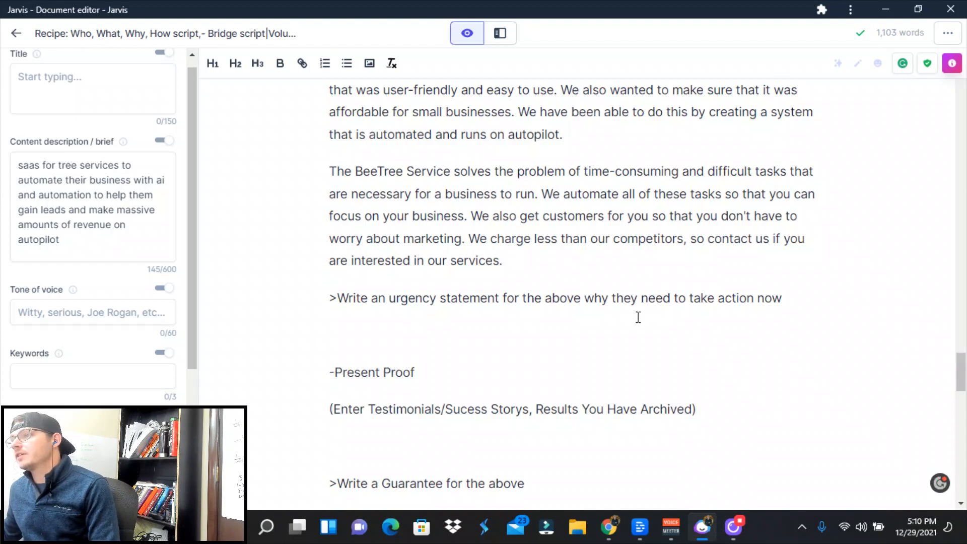
Run the "Write an urgency statement for the above why they need to take action now" command and remove the blank line within its output
left_click_drag(330, 298, 782, 310)
key("ctrl+Return")
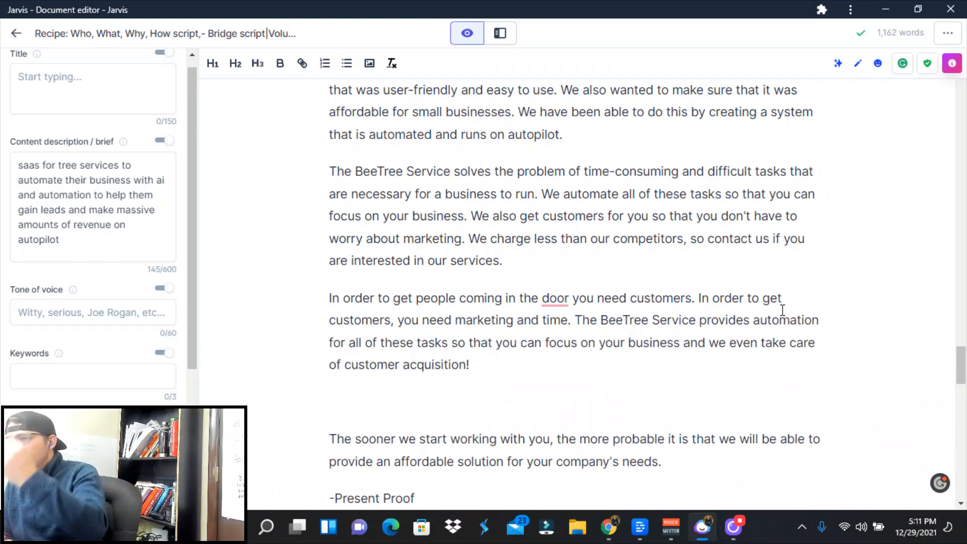
left_click(398, 399)
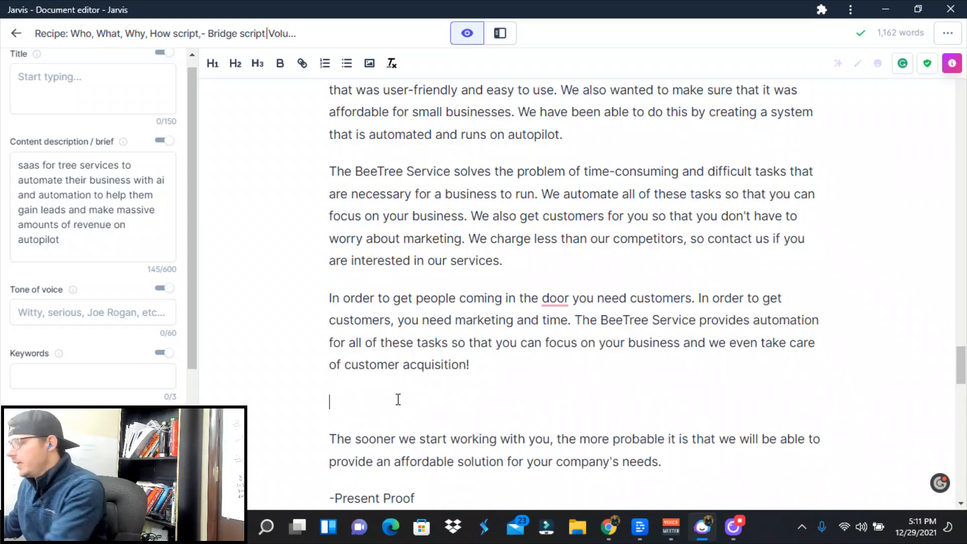
key("BackSpace")
Review the remaining recipe sections from Present Proof and the guarantee through the optional closes, the Final CTA and the closing lines
scroll(294, 205, "up", 4)
scroll(466, 351, "down", 8)
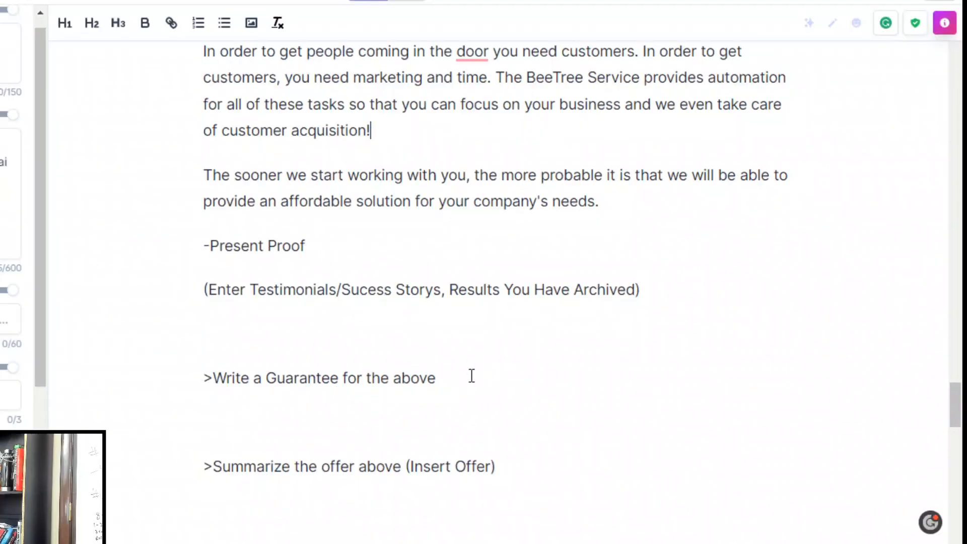
scroll(251, 421, "down", 3)
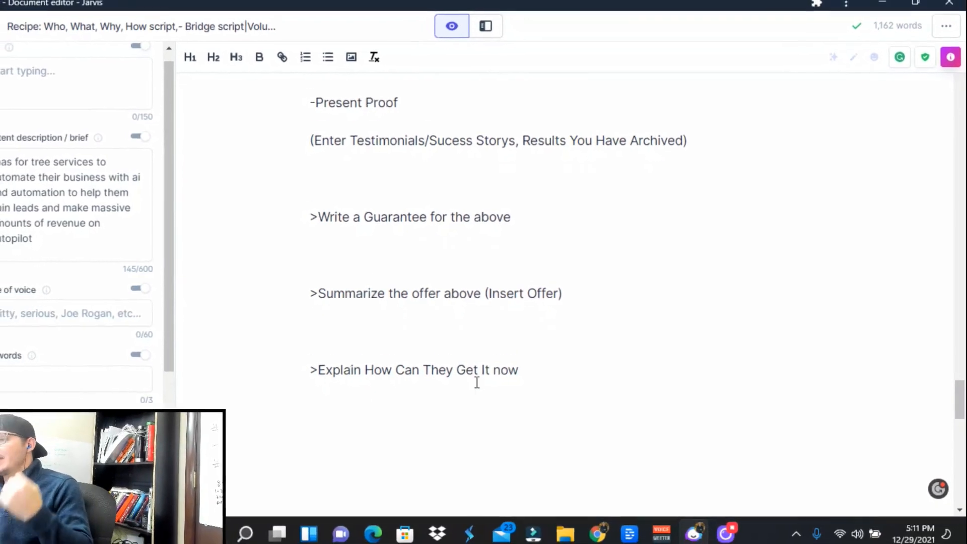
scroll(462, 386, "down", 3)
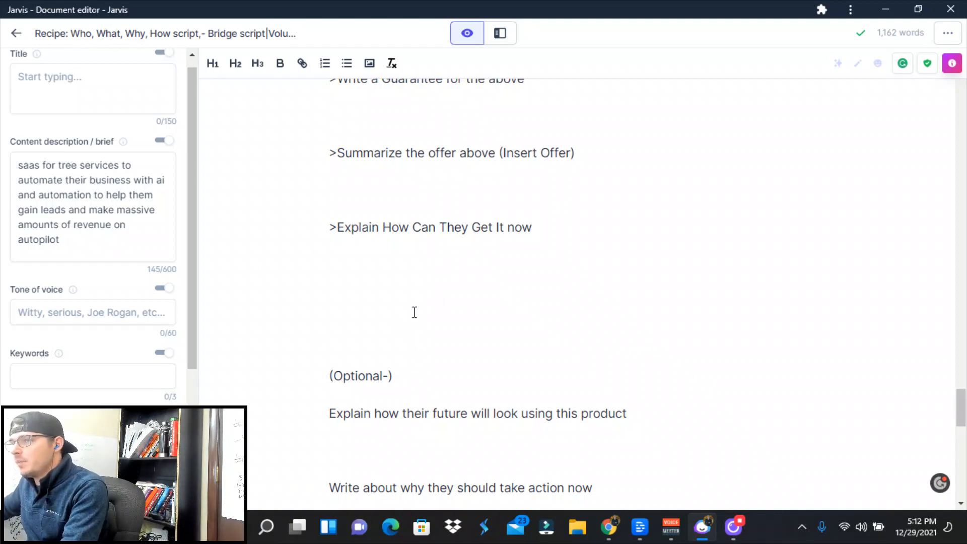
scroll(410, 318, "down", 1)
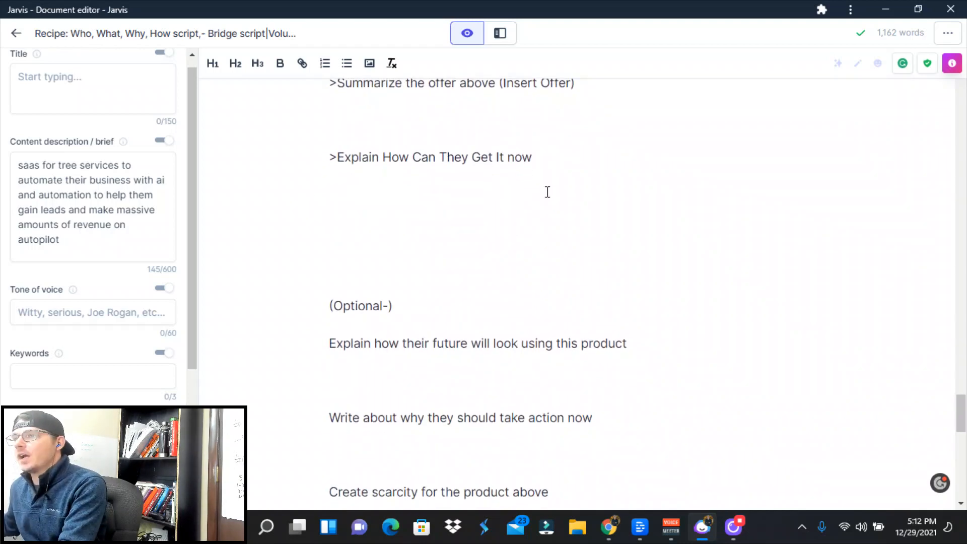
scroll(402, 259, "down", 2)
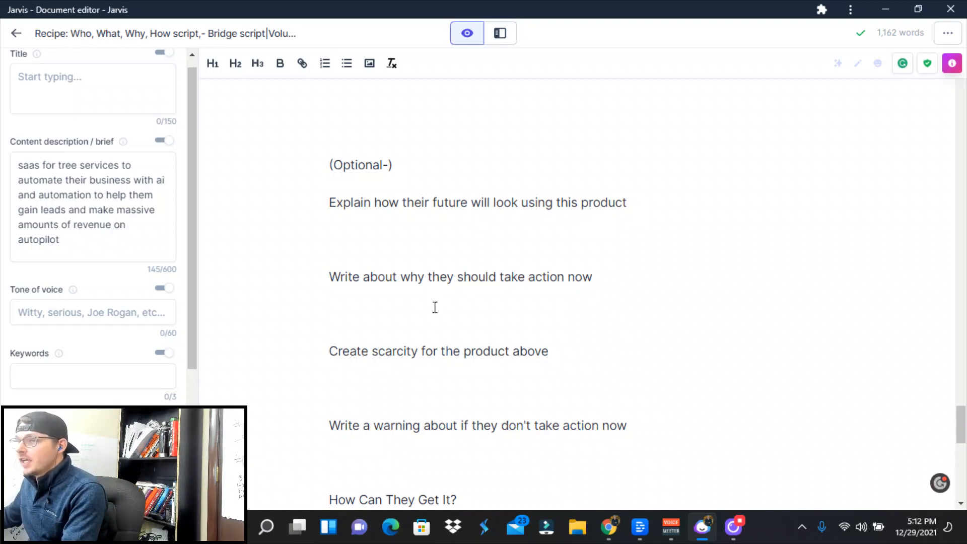
scroll(384, 320, "down", 3)
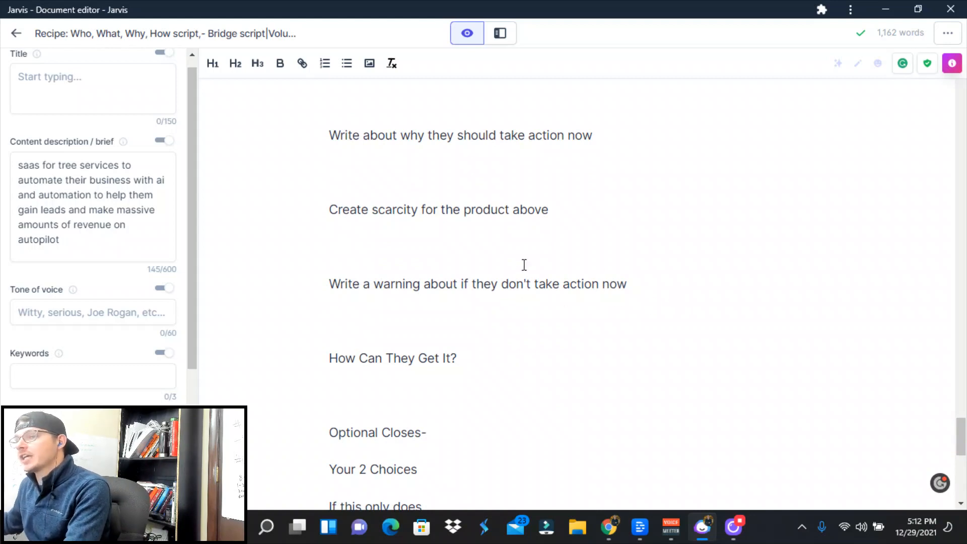
scroll(445, 445, "down", 3)
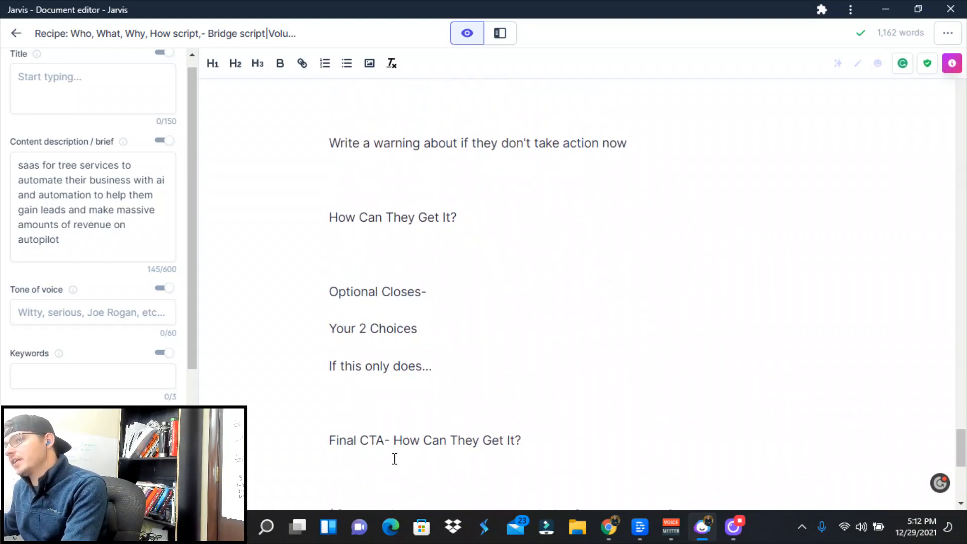
scroll(337, 388, "down", 3)
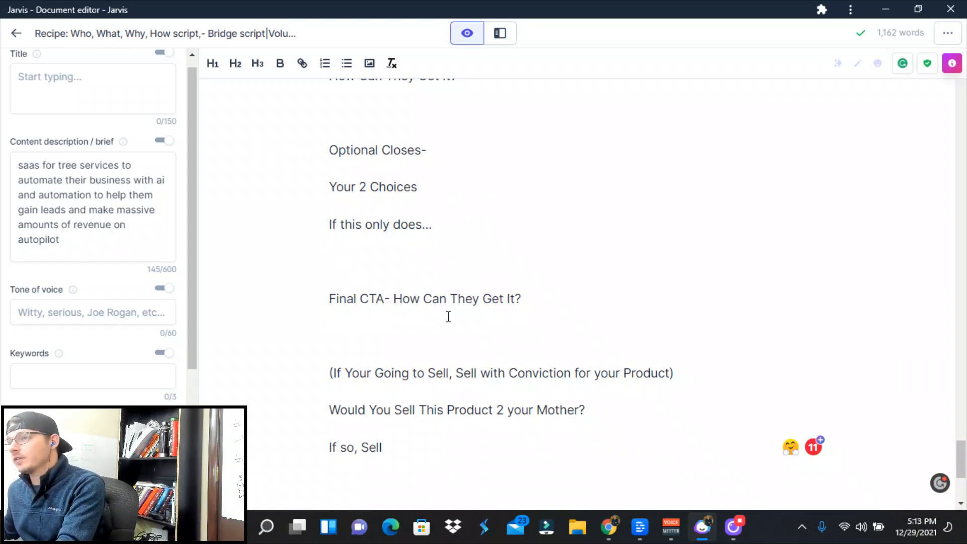
scroll(516, 331, "down", 3)
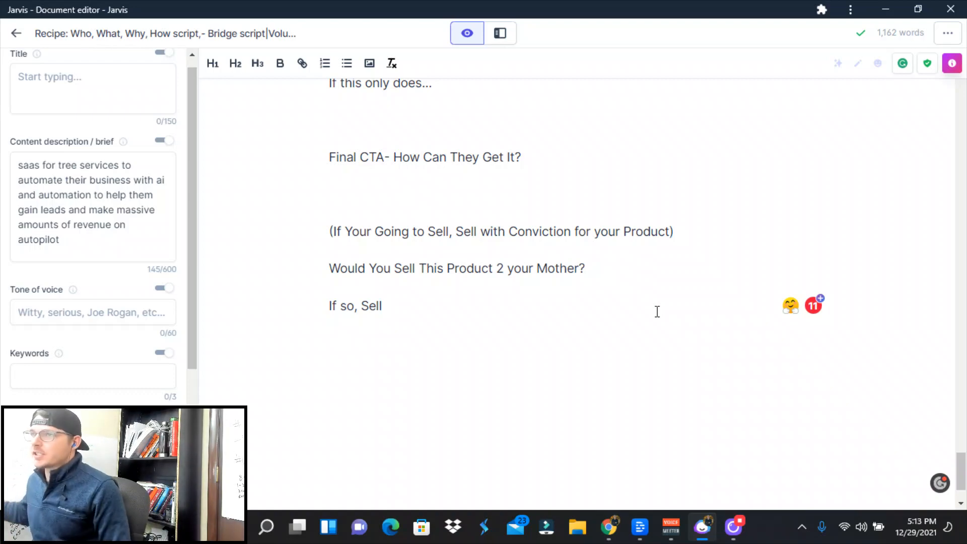
Select the script from the "-(Who Are You?)" line through the "(Optional-)" line under "-What's the Catch?"
scroll(598, 260, "up", 10)
scroll(590, 250, "up", 10)
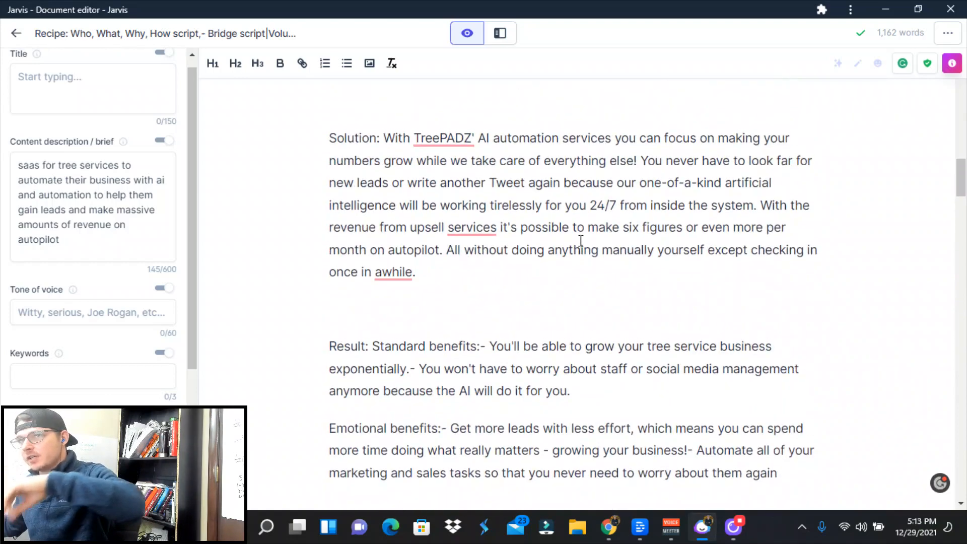
scroll(596, 335, "up", 10)
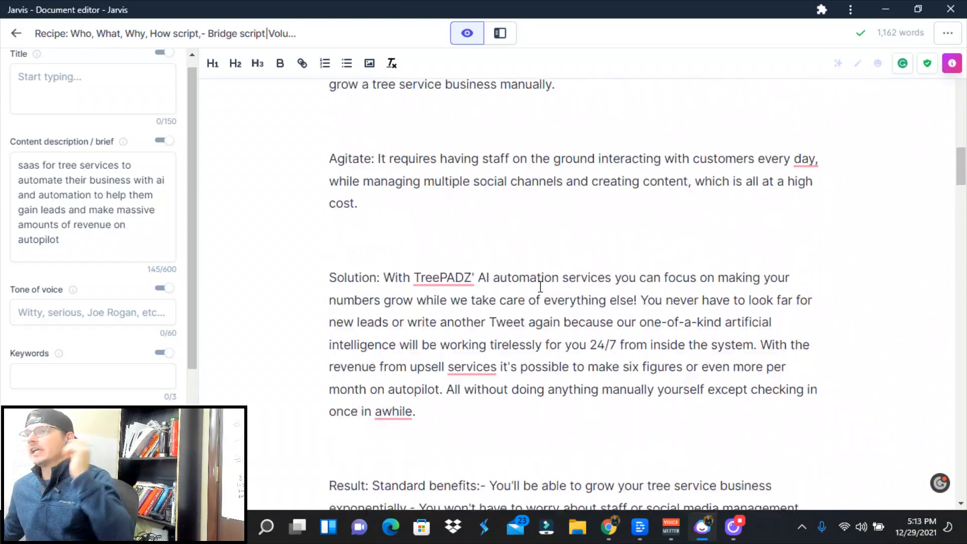
scroll(536, 298, "up", 12)
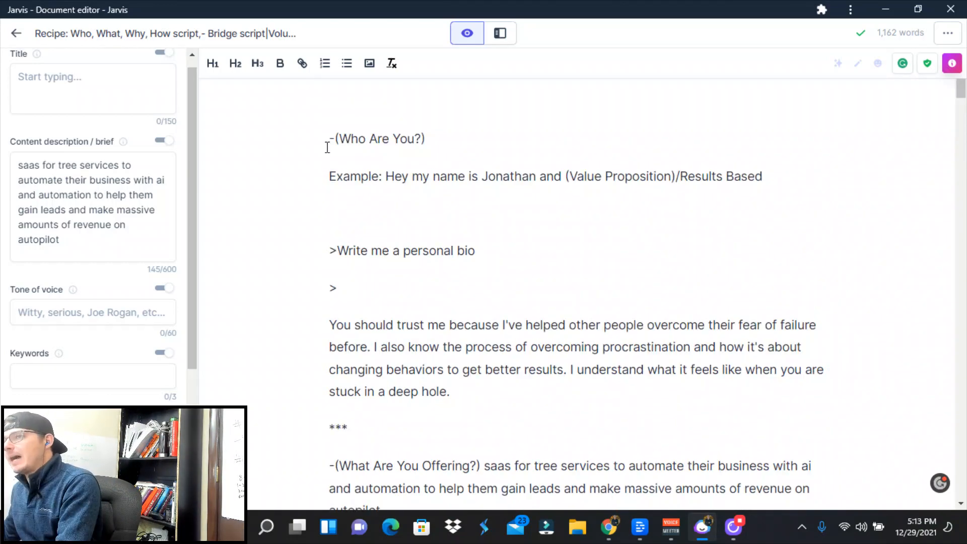
left_click_drag(328, 144, 732, 343)
scroll(725, 406, "down", 12)
scroll(763, 412, "down", 15)
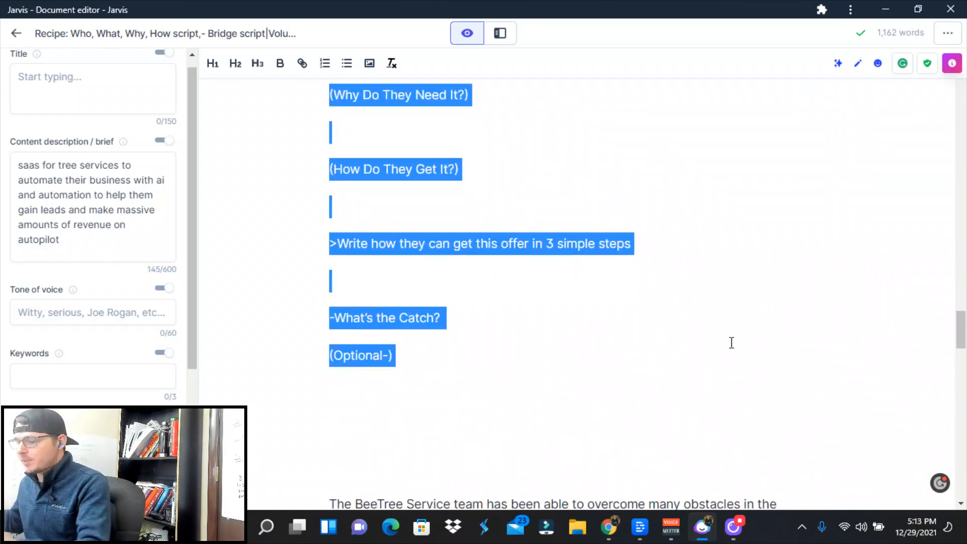
scroll(548, 401, "up", 20)
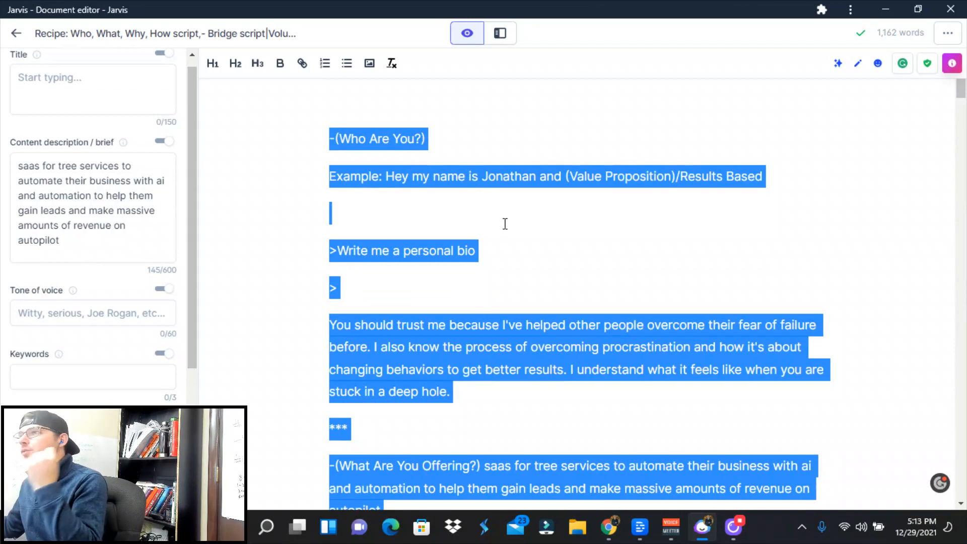
scroll(90, 185, "up", 1)
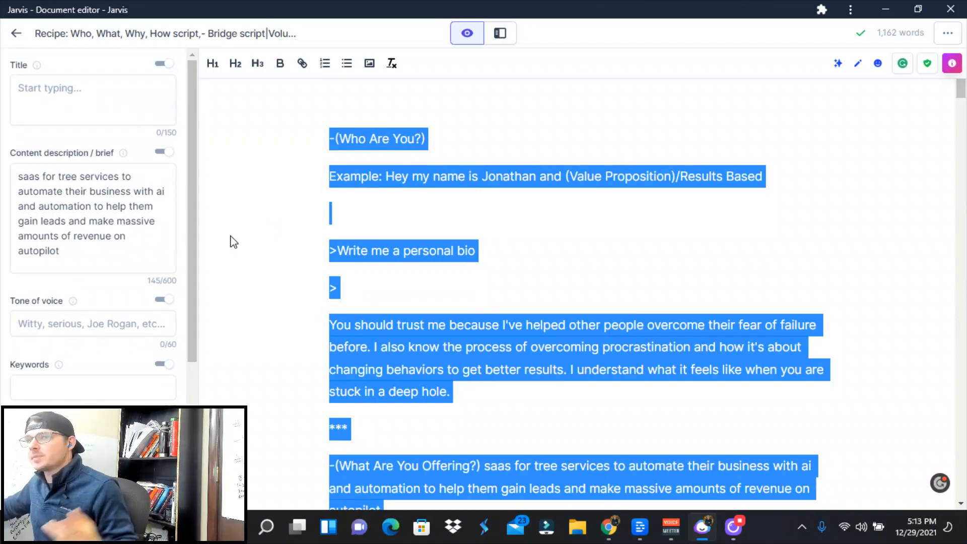